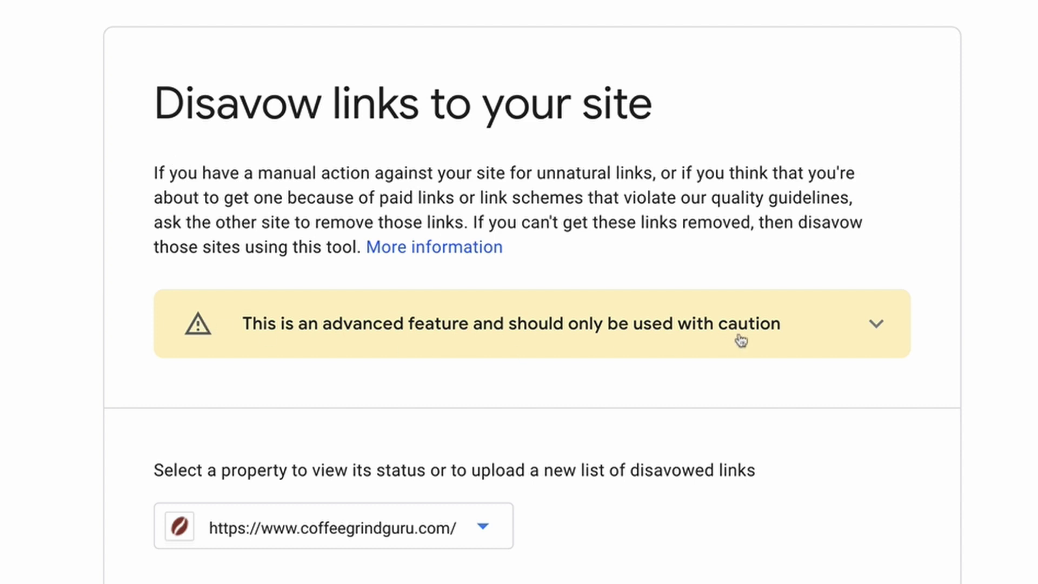
Expand the caution notice about this advanced feature on the disavow links page.
click(871, 326)
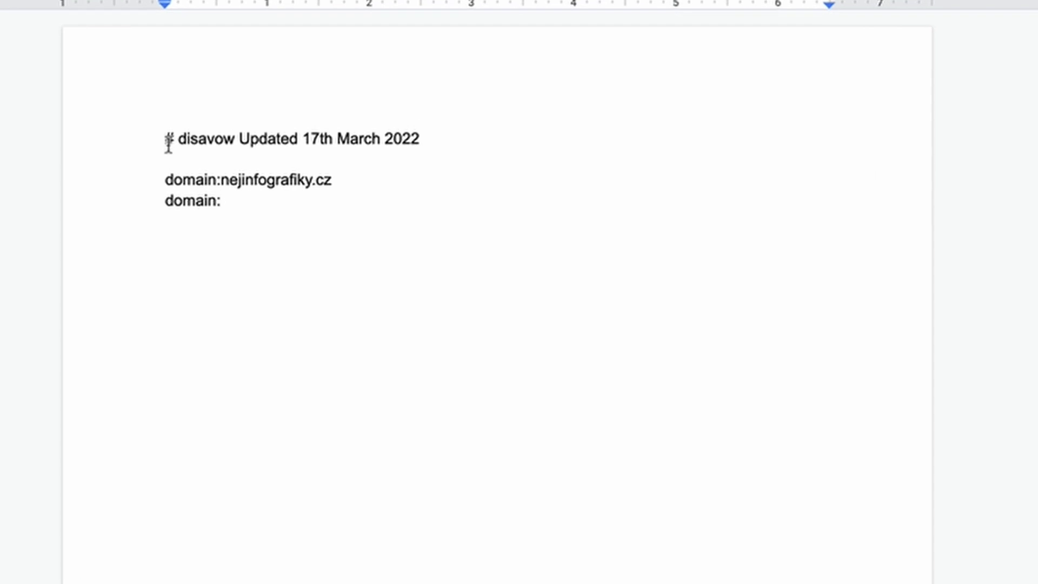
Highlight the comment line "# disavow Updated 17th March 2022", including its # sign and its text, to examine the disavow file format.
drag(164, 138, 176, 139)
click(187, 142)
drag(427, 137, 162, 139)
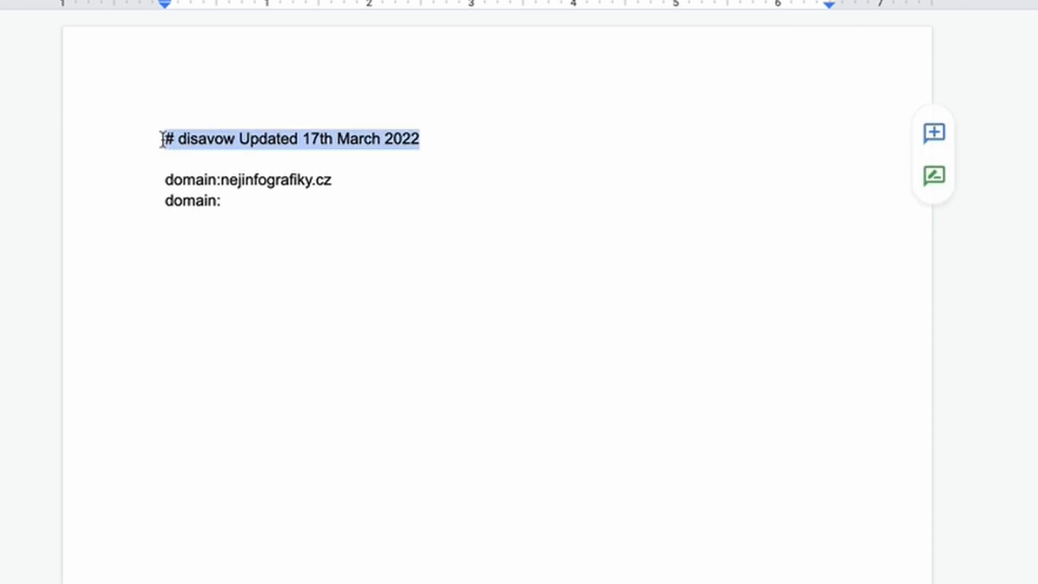
click(426, 138)
key(shift+Right)
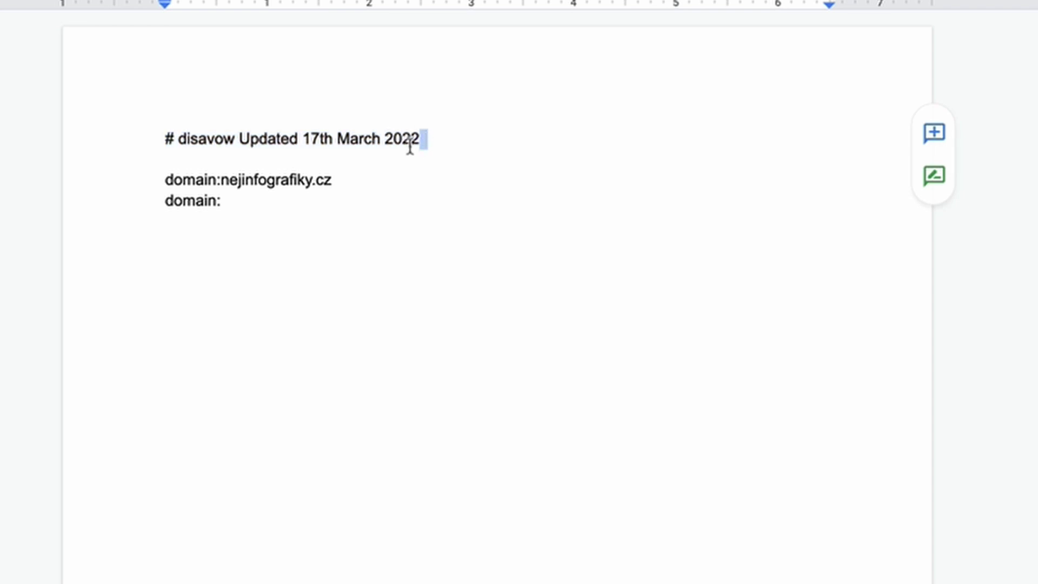
drag(179, 139, 413, 142)
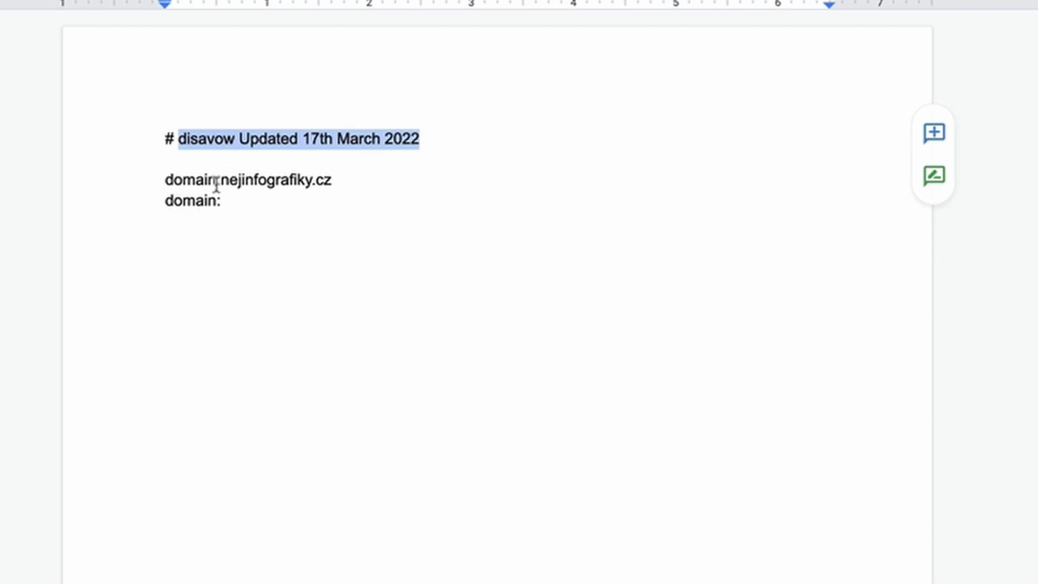
Delete the empty "domain:" line beneath the nejinfografiky.cz entry.
drag(166, 180, 339, 179)
drag(223, 204, 164, 203)
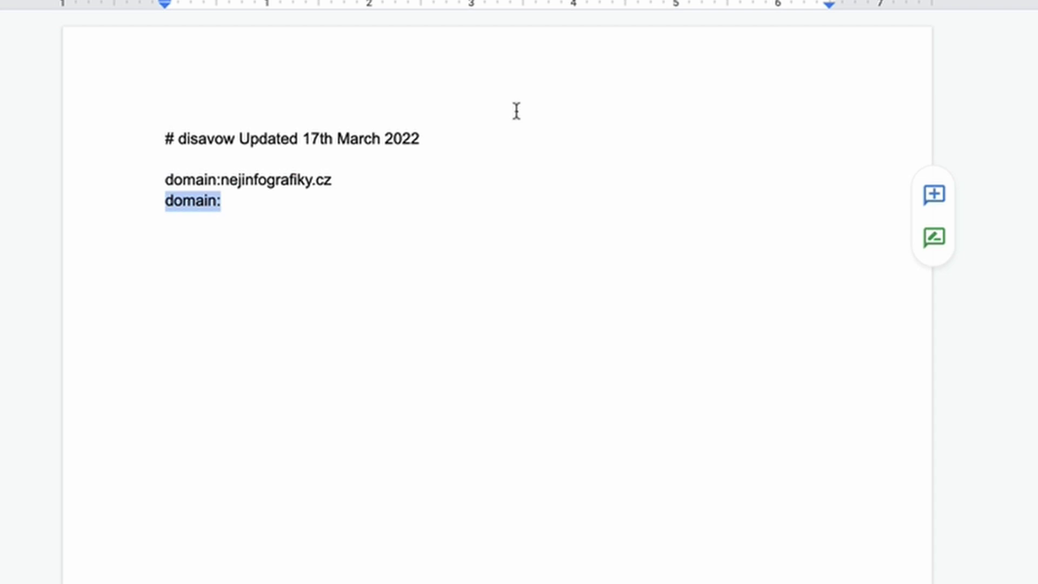
key(BackSpace)
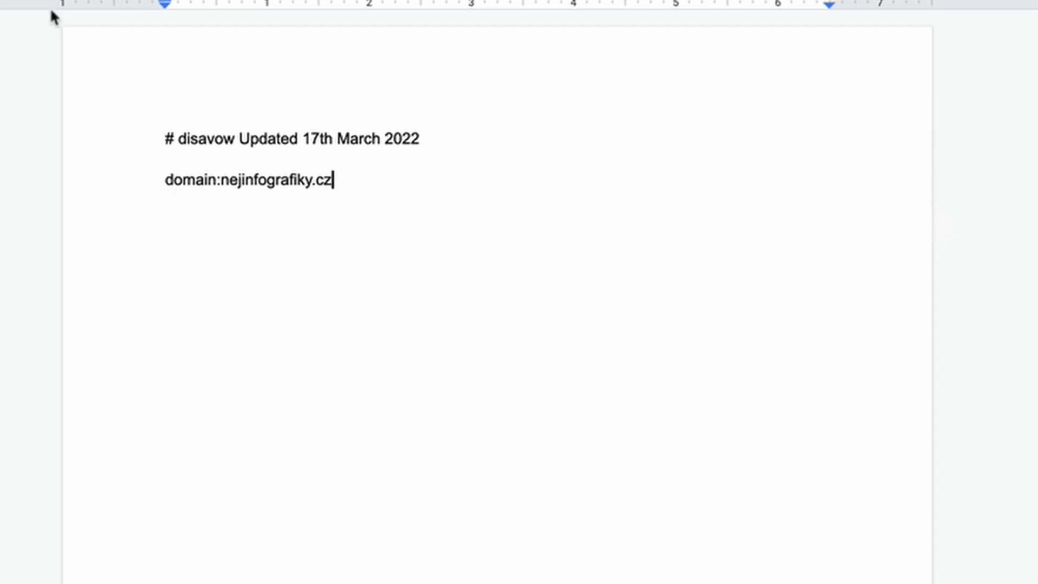
Download the Coffee Grind Guru Disavow document as Plain Text (.txt).
click(44, 46)
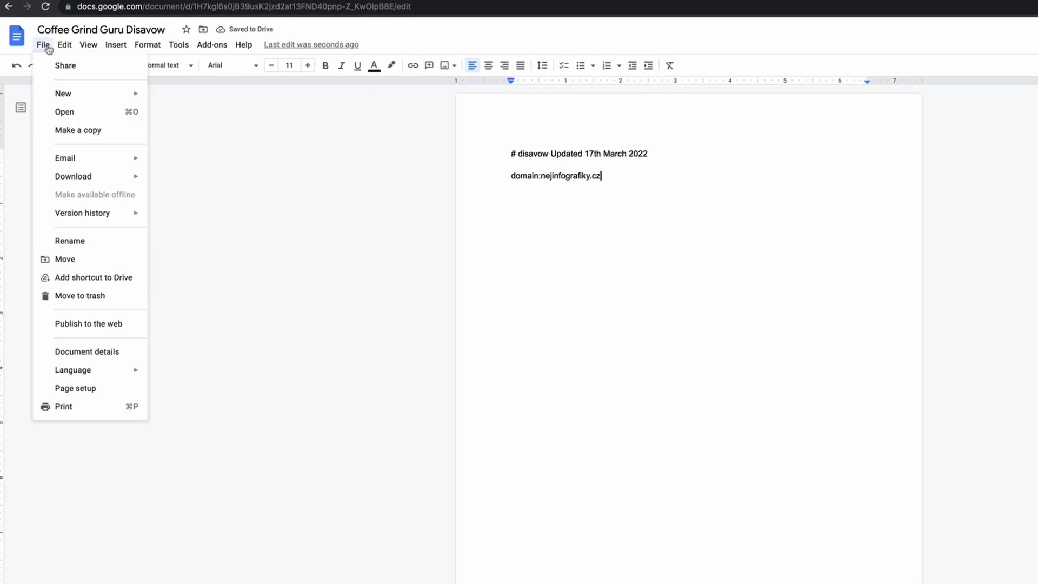
mouse_move(115, 180)
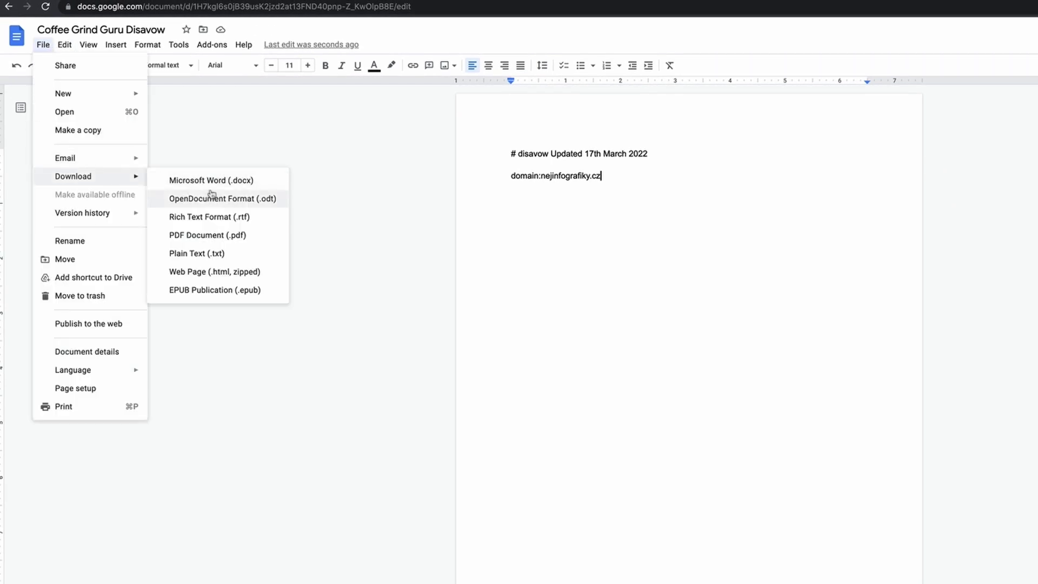
click(194, 256)
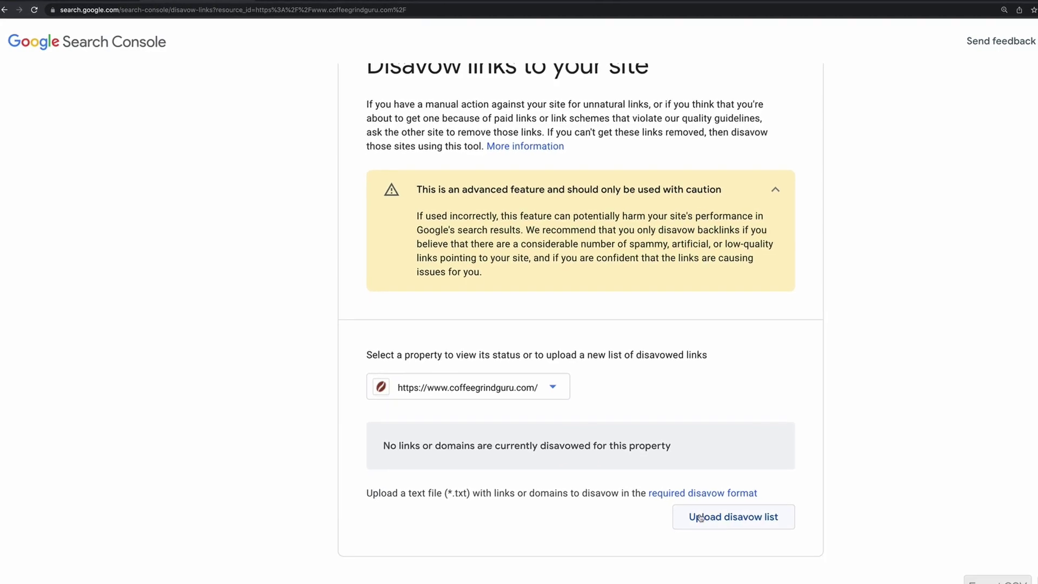
click(700, 518)
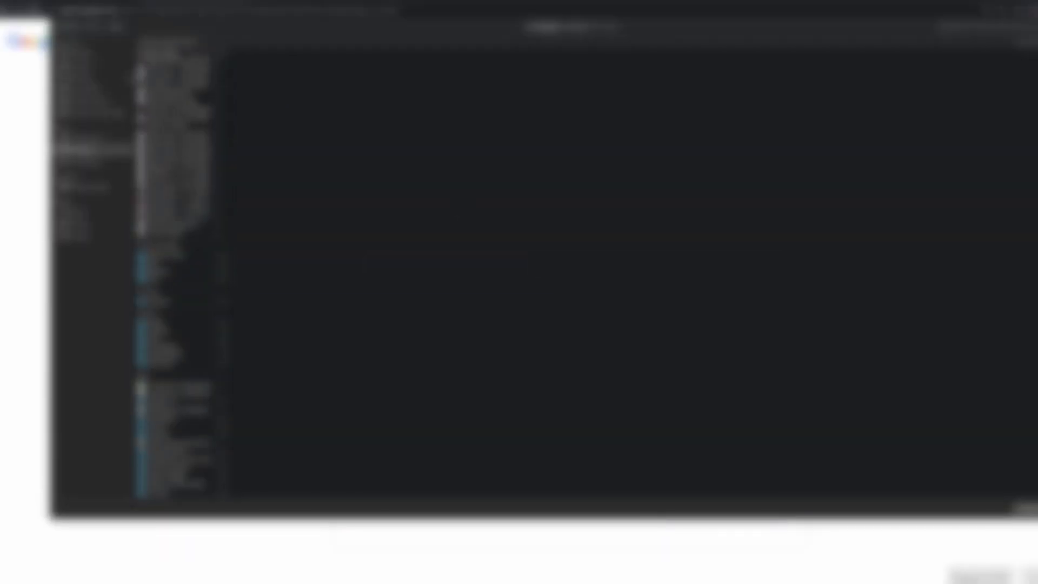
click(89, 88)
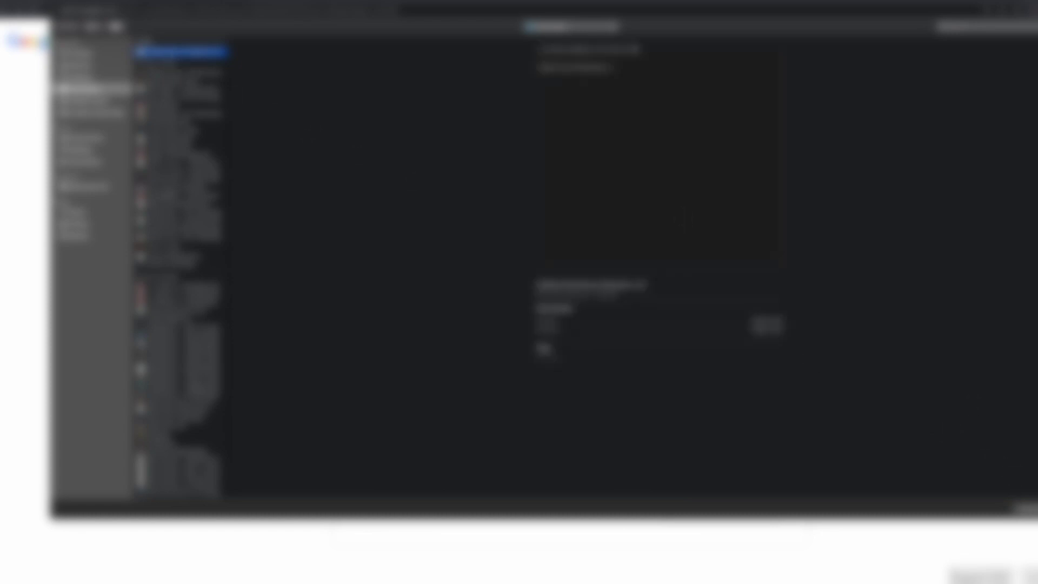
key(Return)
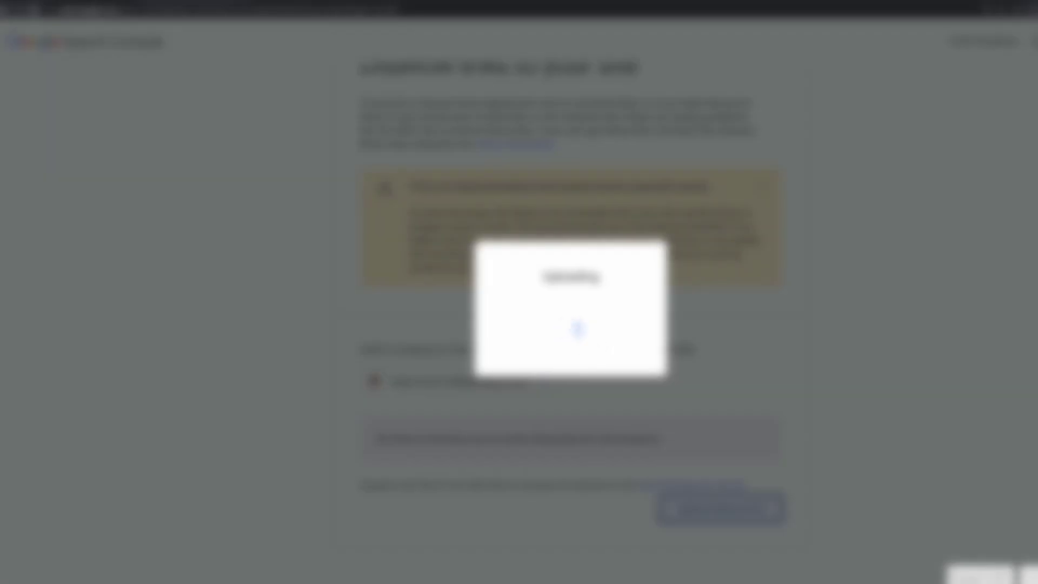
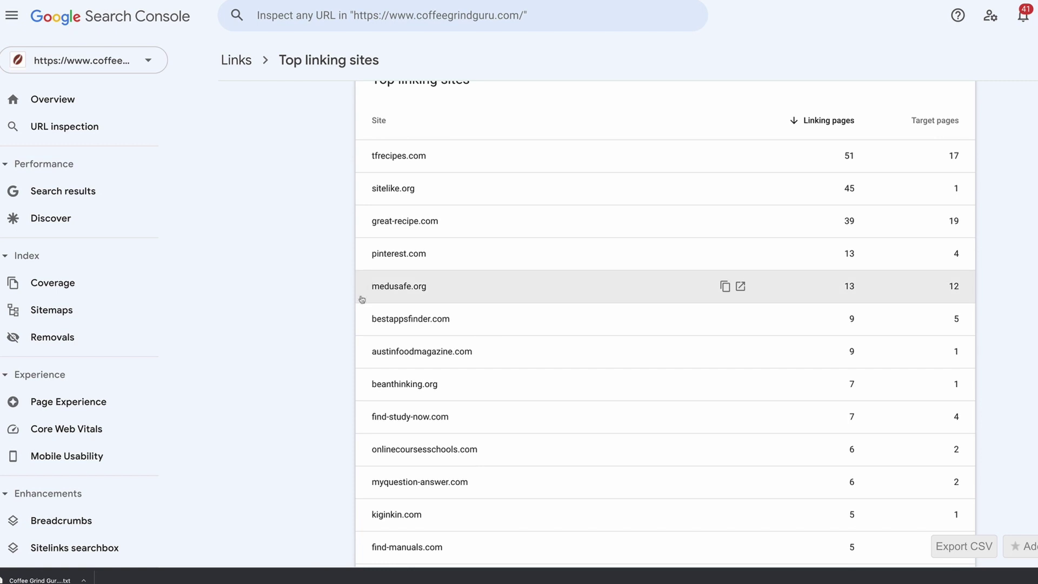
Review the sites listed in the Top linking sites report.
scroll(361, 298, down, 5)
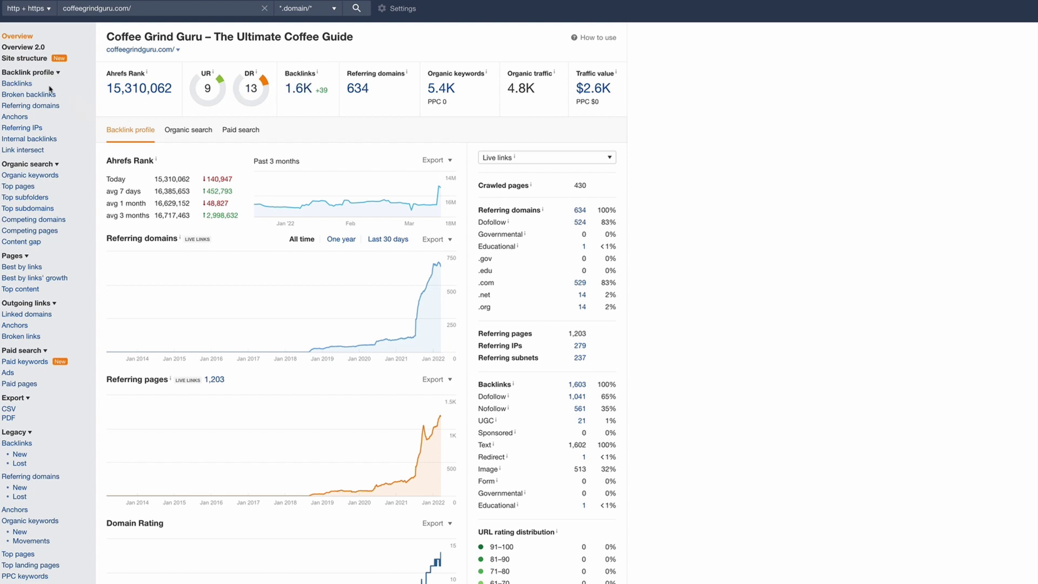
In Ahrefs, open the Backlinks report for coffeegrindguru.com and sort it by DR in ascending order.
click(360, 93)
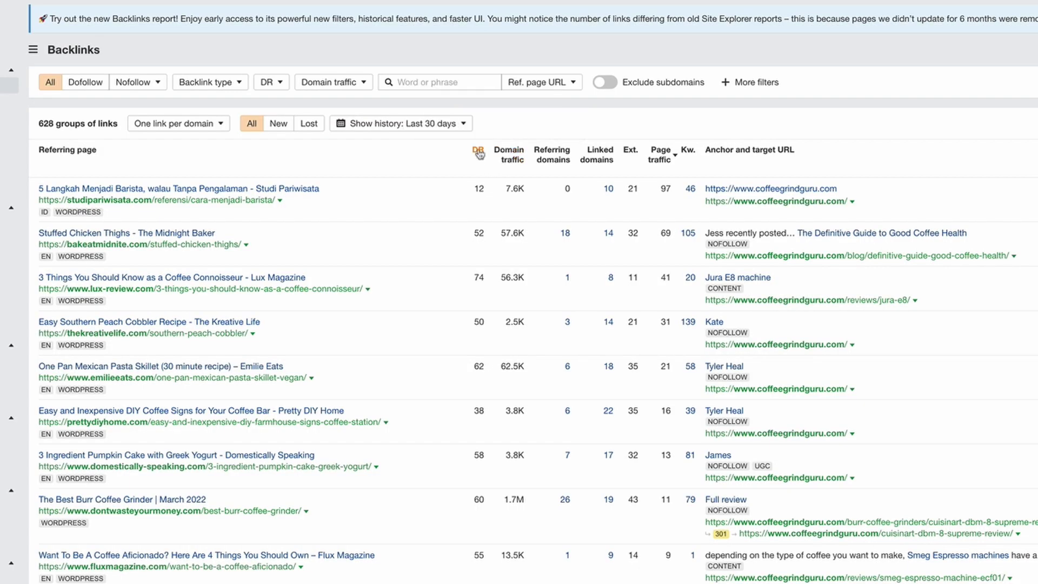
click(478, 152)
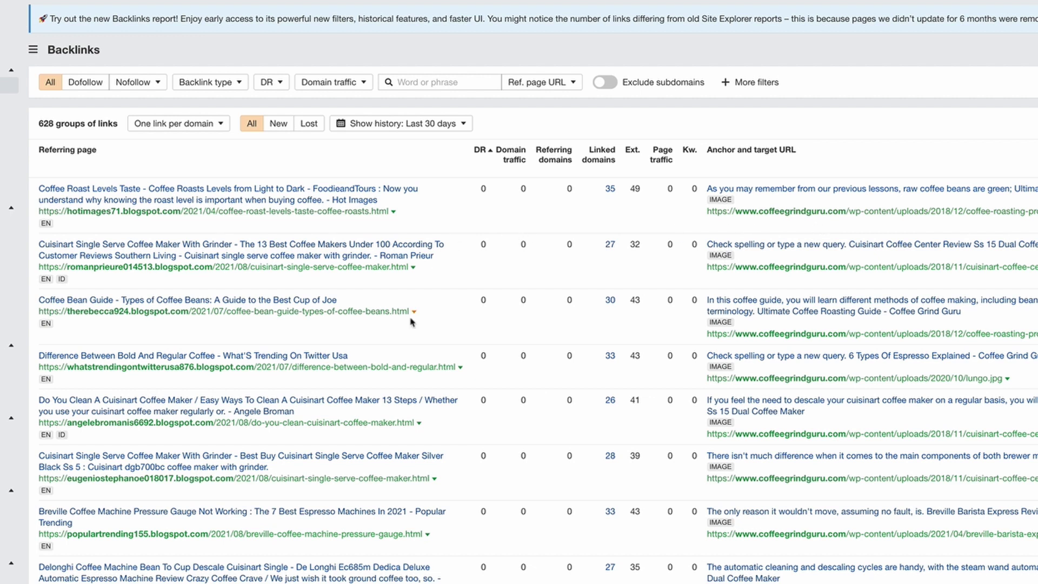
Look over the lowest-DR referring pages and exclude subdomains from the backlinks report.
scroll(424, 391, down, 7)
scroll(431, 394, up, 7)
click(605, 85)
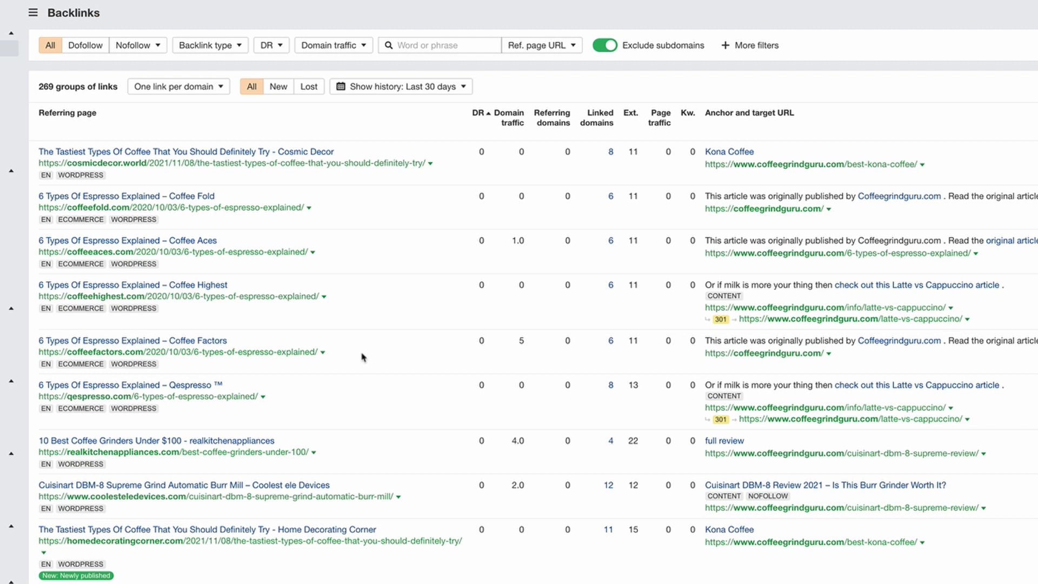
Examine the low-DR backlinks for spammy referring pages, checking their titles, domains, traffic and anchor texts.
scroll(361, 355, down, 2)
scroll(401, 356, down, 3)
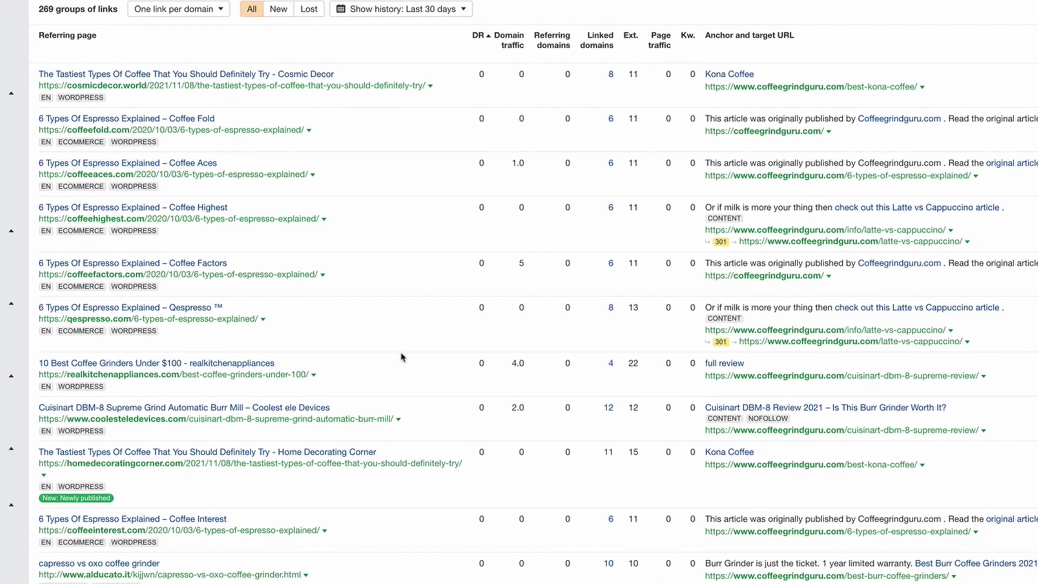
scroll(401, 357, down, 6)
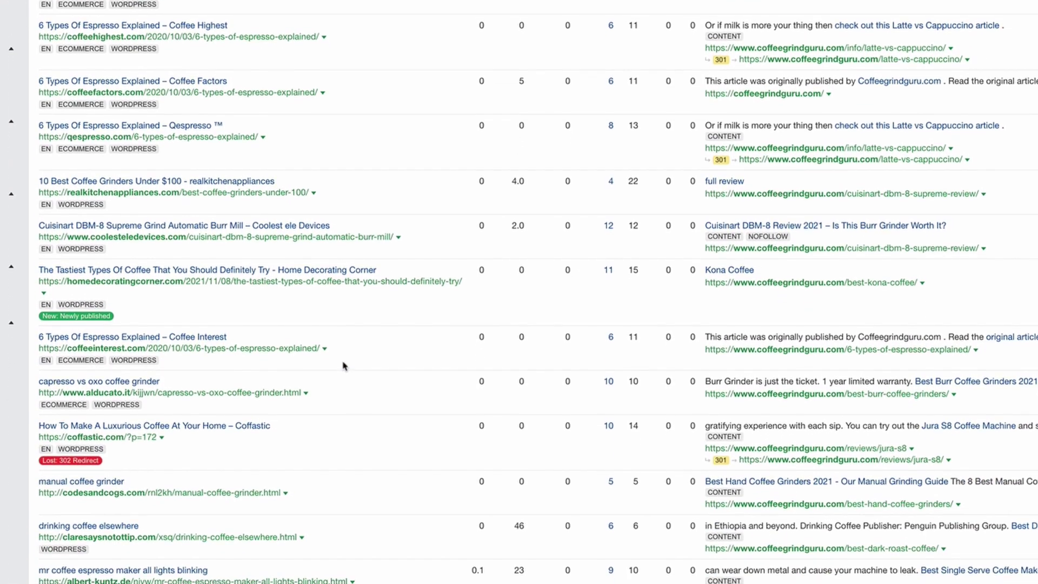
scroll(322, 389, down, 4)
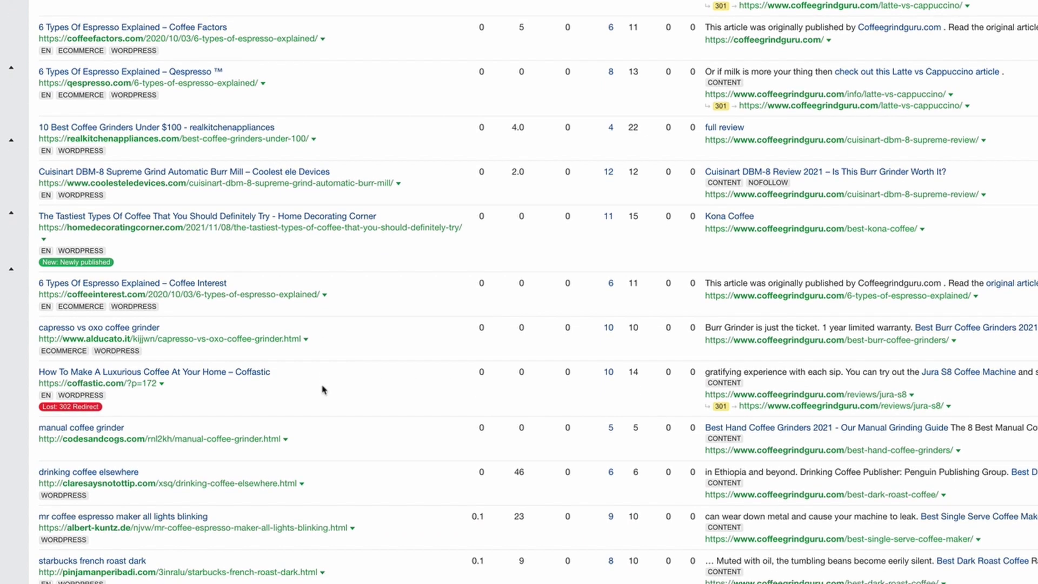
scroll(324, 395, down, 4)
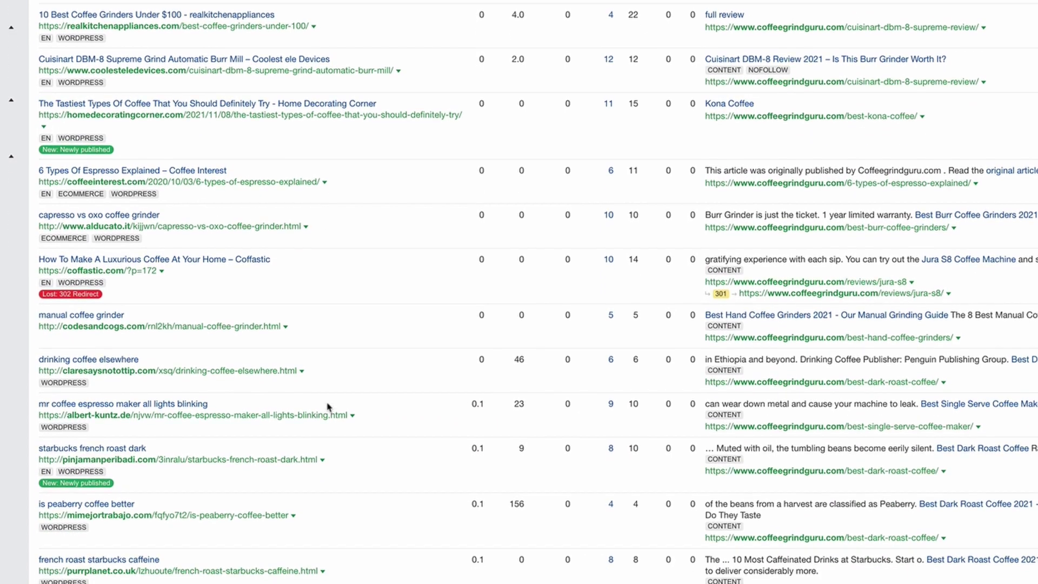
scroll(328, 406, down, 1)
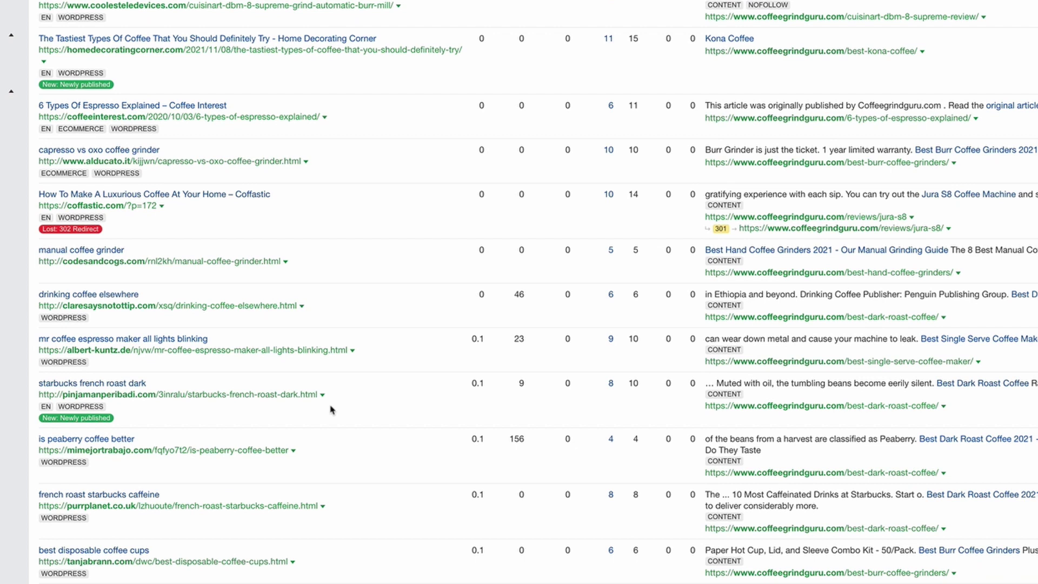
scroll(331, 409, down, 4)
scroll(331, 409, down, 3)
scroll(331, 410, down, 3)
scroll(331, 410, down, 5)
scroll(331, 409, down, 4)
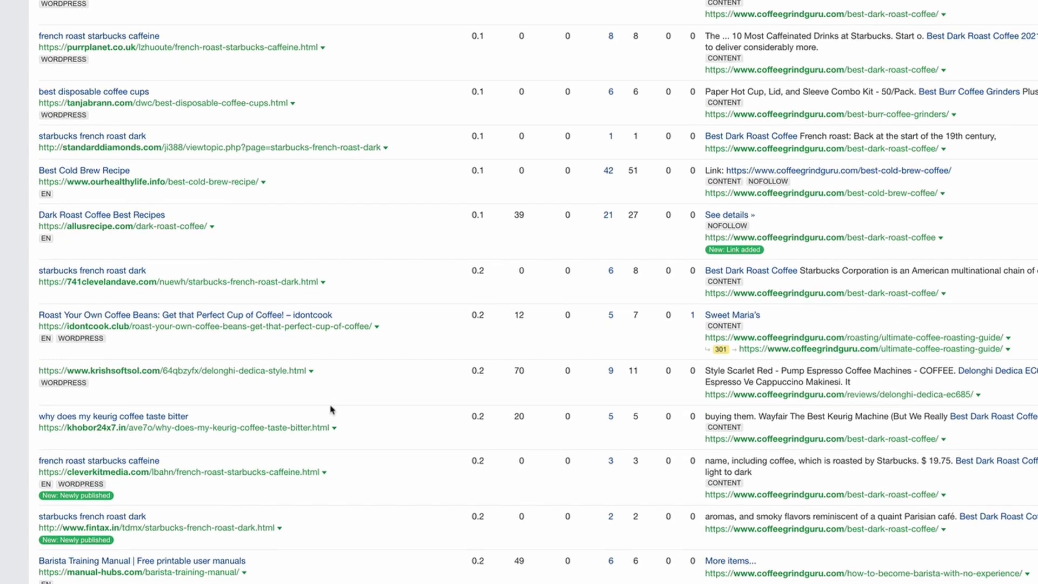
scroll(332, 409, down, 7)
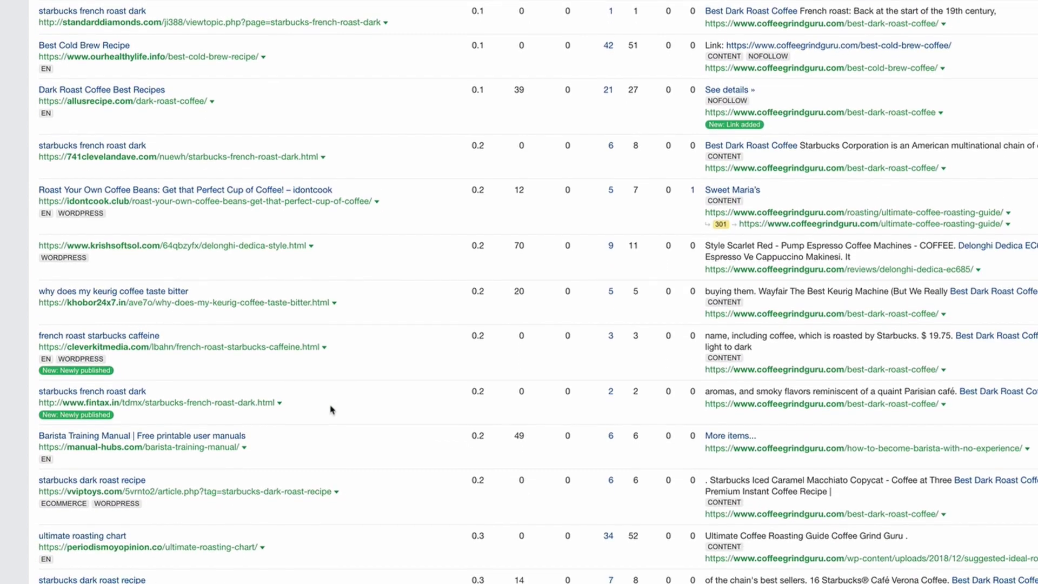
scroll(331, 409, down, 6)
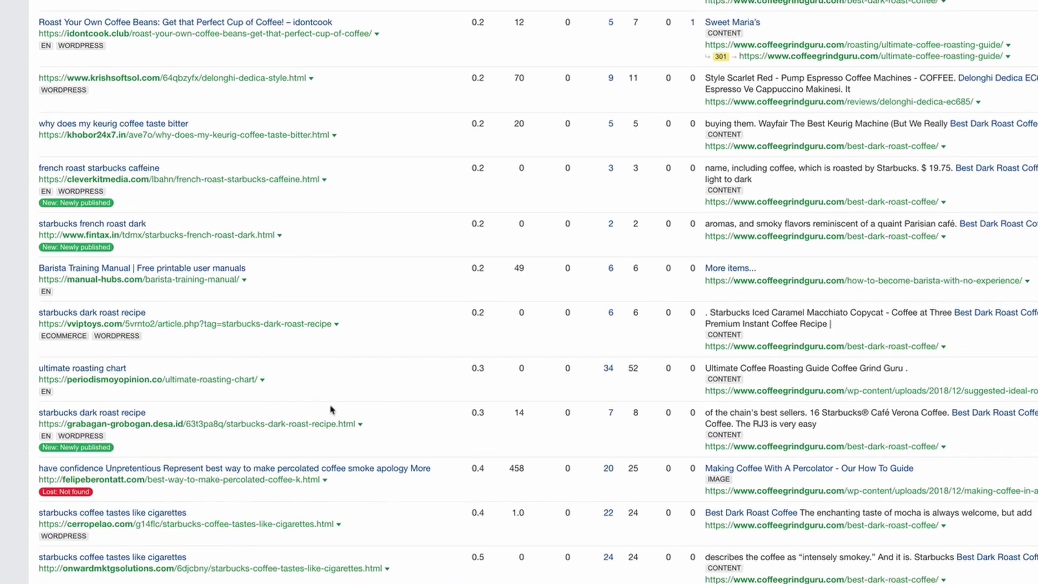
scroll(331, 409, down, 4)
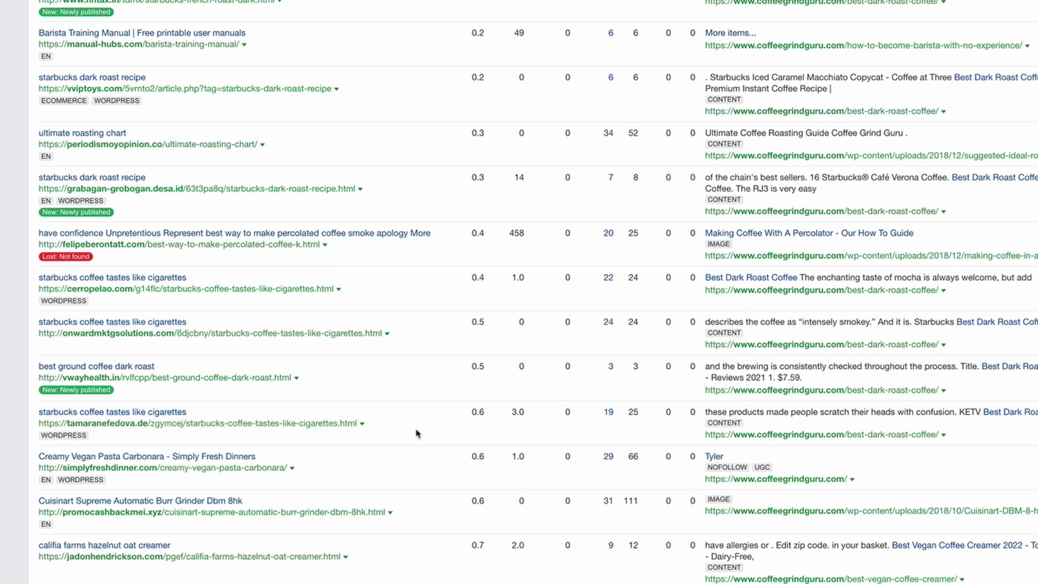
scroll(416, 433, down, 10)
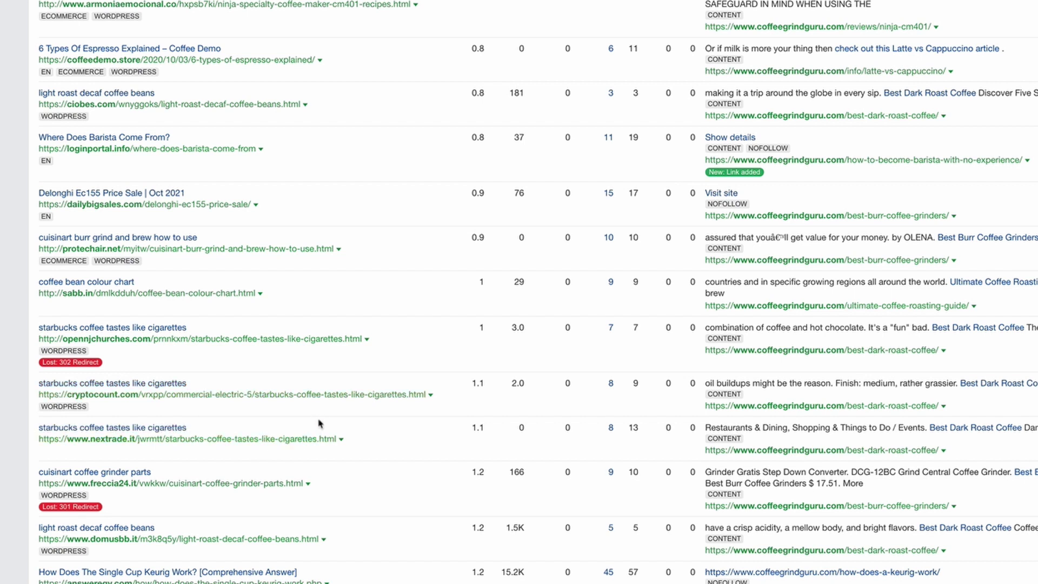
scroll(332, 426, down, 2)
scroll(352, 426, down, 4)
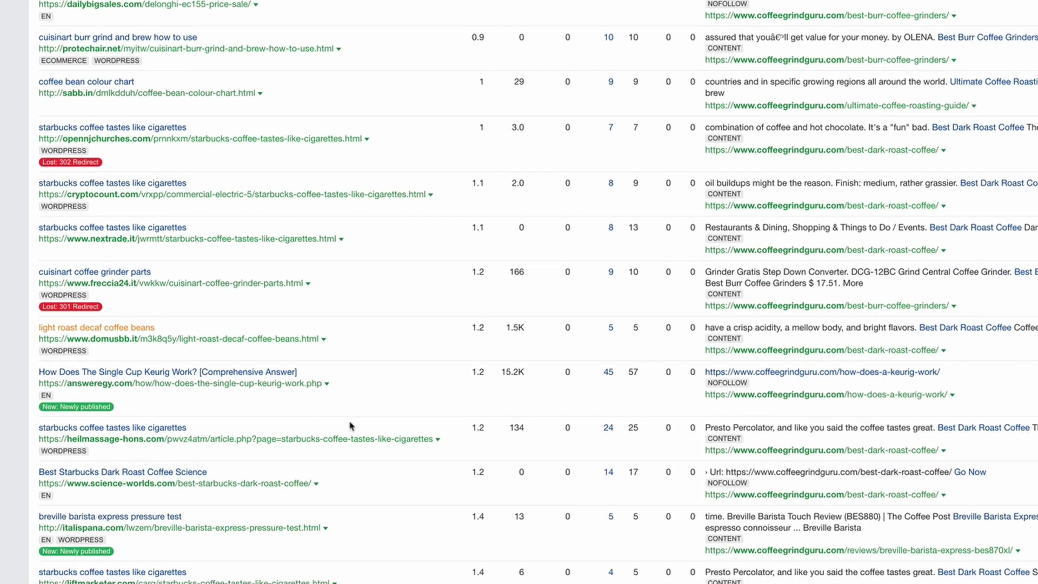
scroll(352, 428, down, 12)
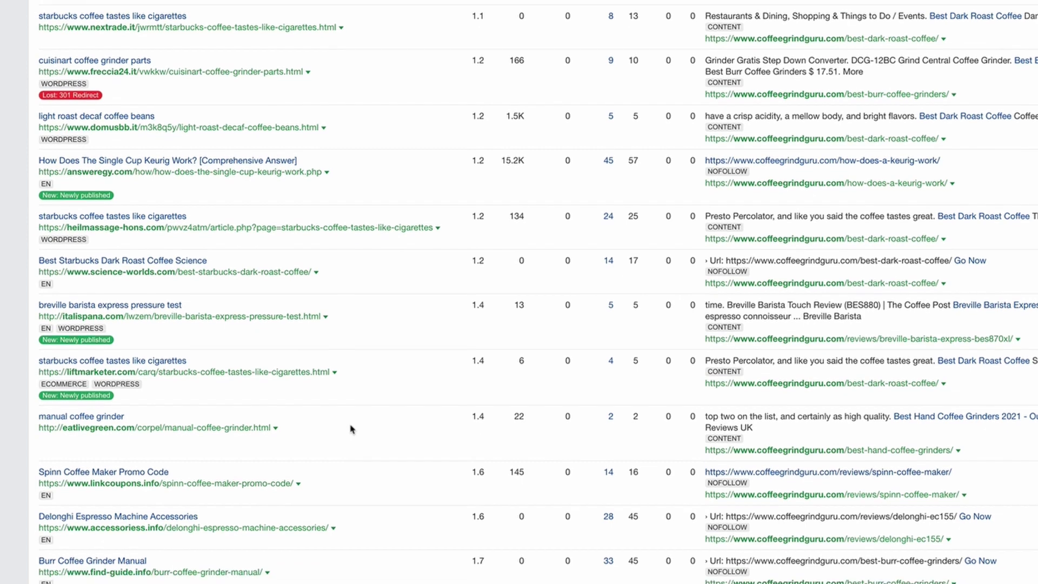
scroll(372, 414, up, 20)
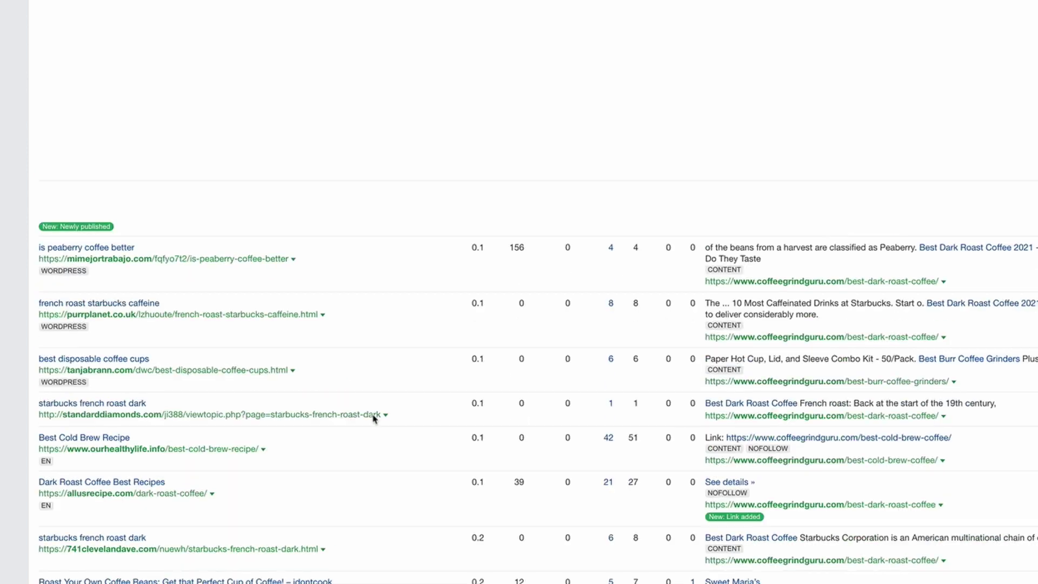
Limit the backlinks to dofollow links and review the low-DR referring pages among them.
scroll(273, 258, down, 1)
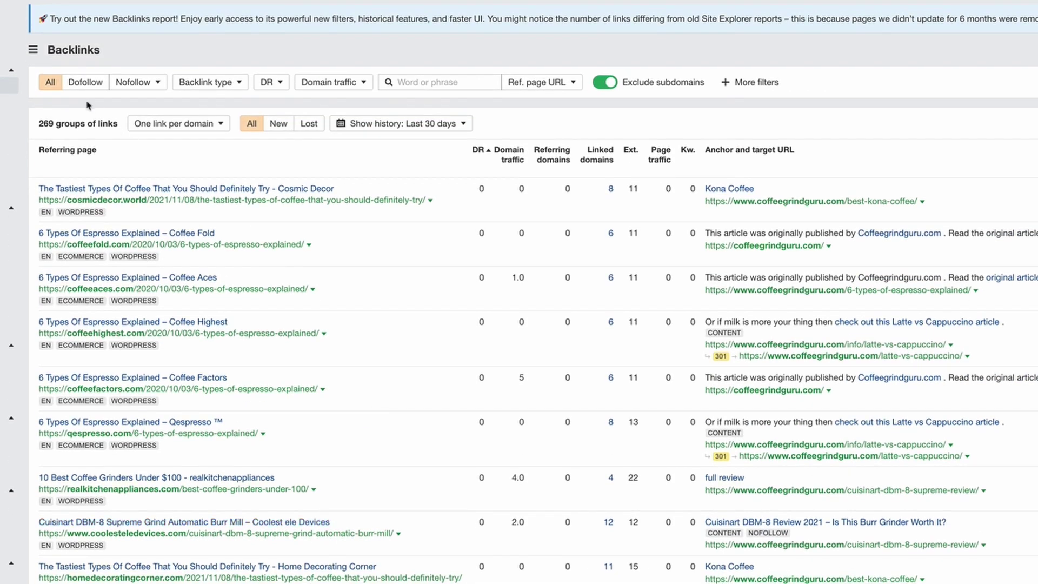
scroll(409, 440, down, 15)
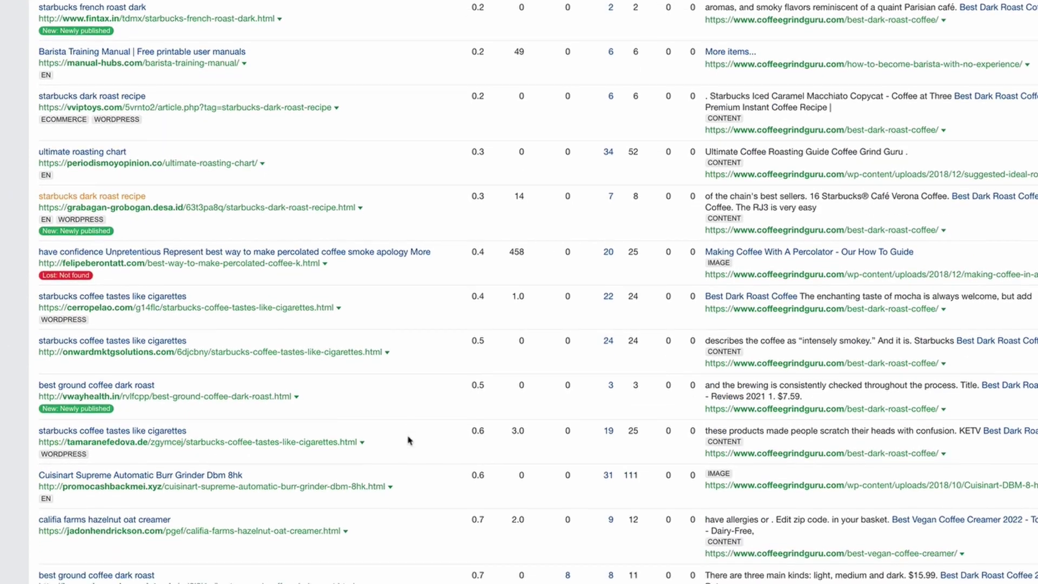
scroll(409, 440, down, 8)
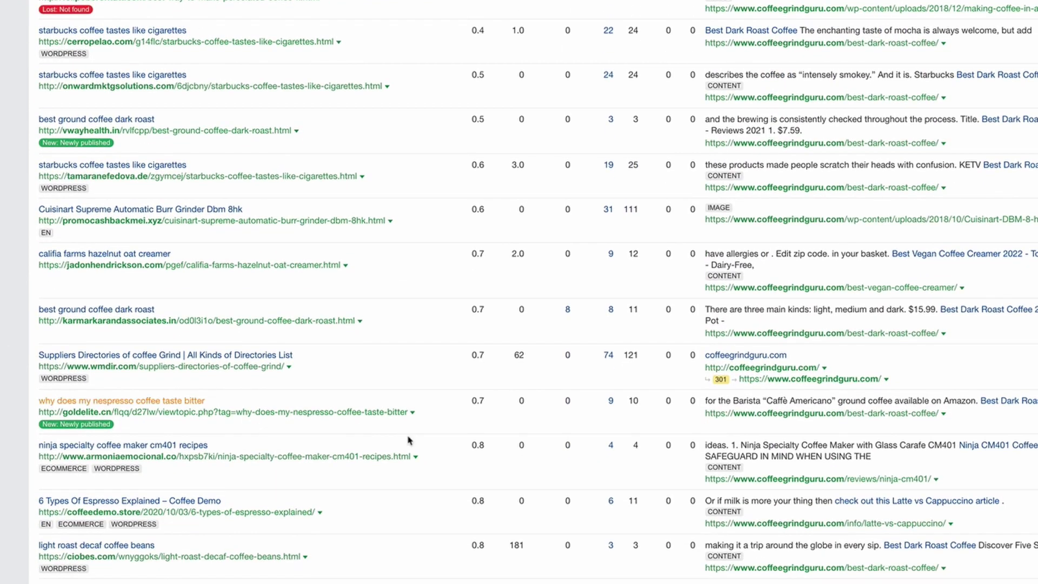
scroll(409, 440, down, 8)
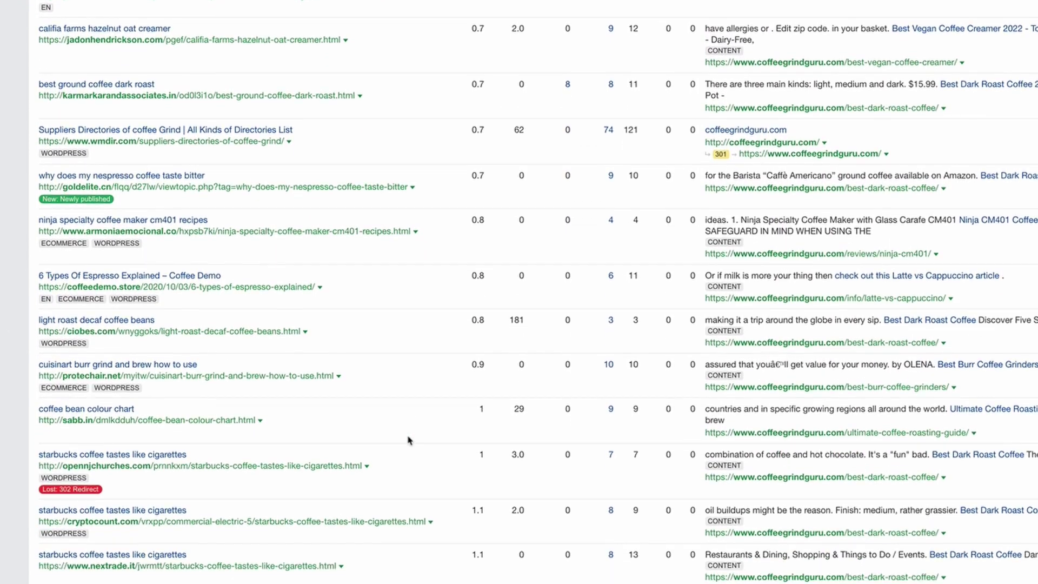
scroll(409, 441, down, 5)
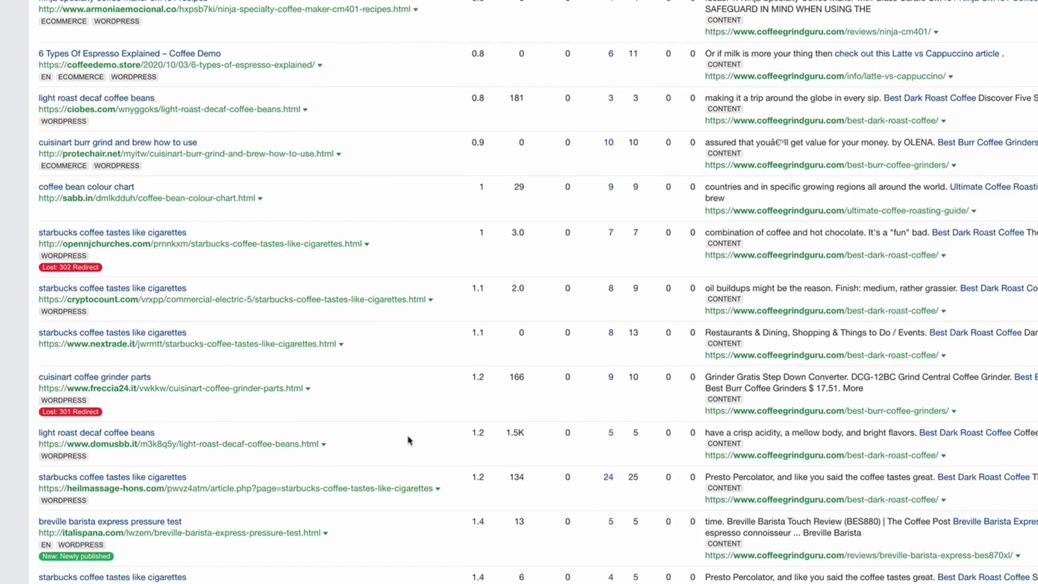
Examine the dofollow backlinks with DR from about 1 to 7 for spammy page titles, domains and anchor texts.
scroll(409, 441, down, 7)
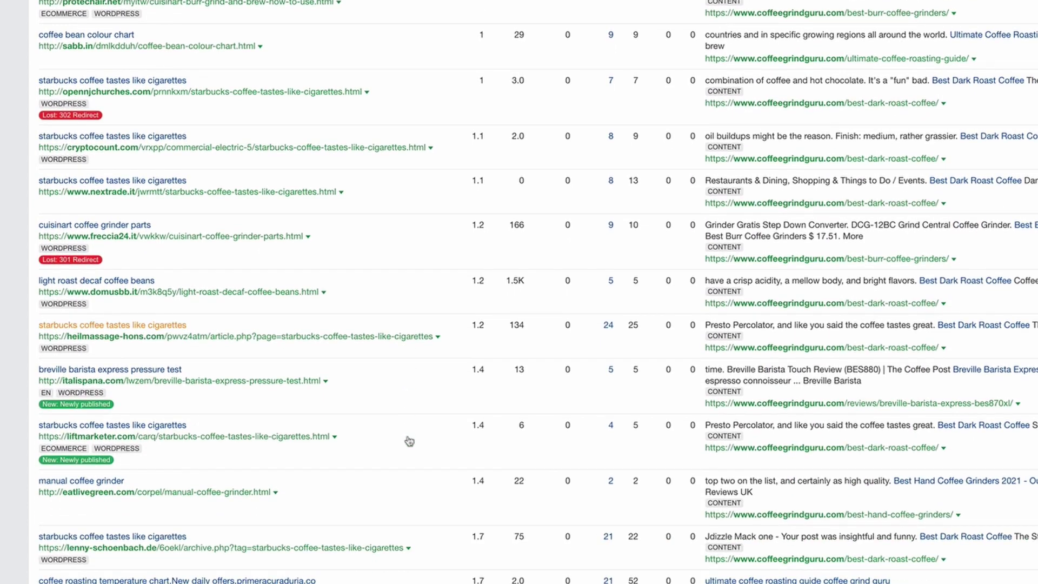
scroll(409, 441, down, 6)
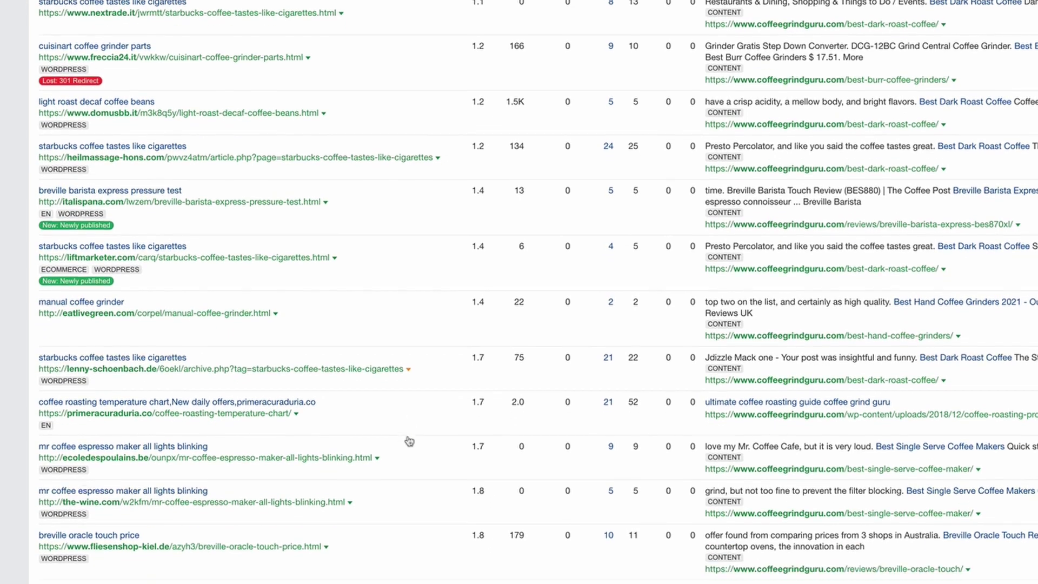
scroll(416, 465, down, 2)
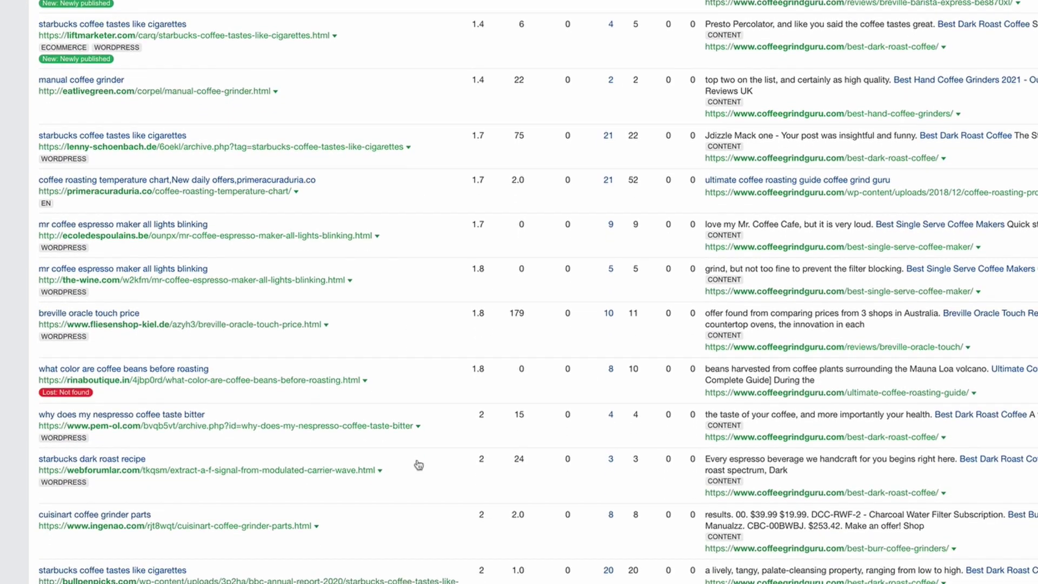
scroll(424, 474, down, 7)
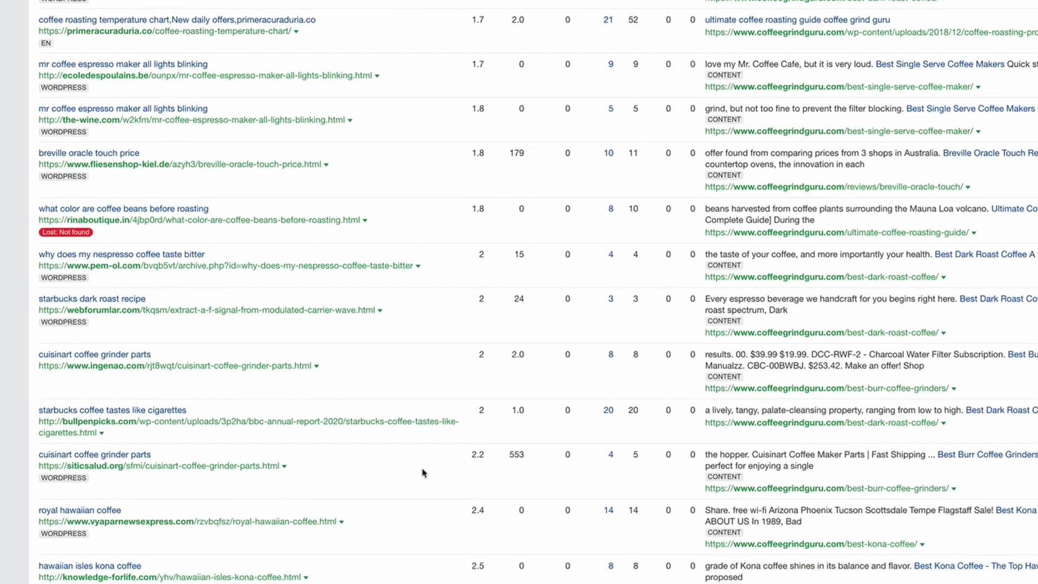
scroll(424, 474, down, 5)
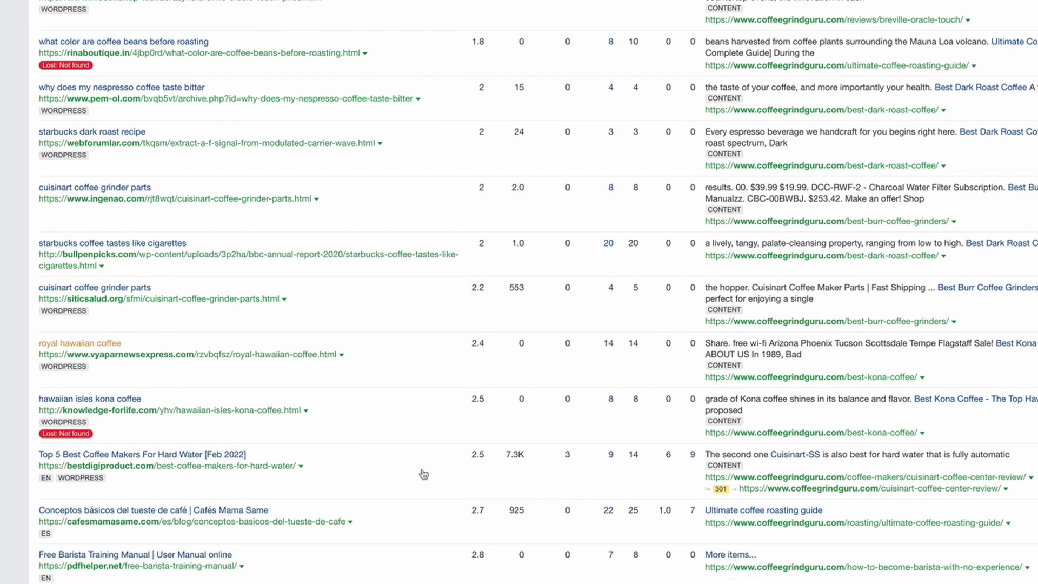
scroll(423, 473, down, 4)
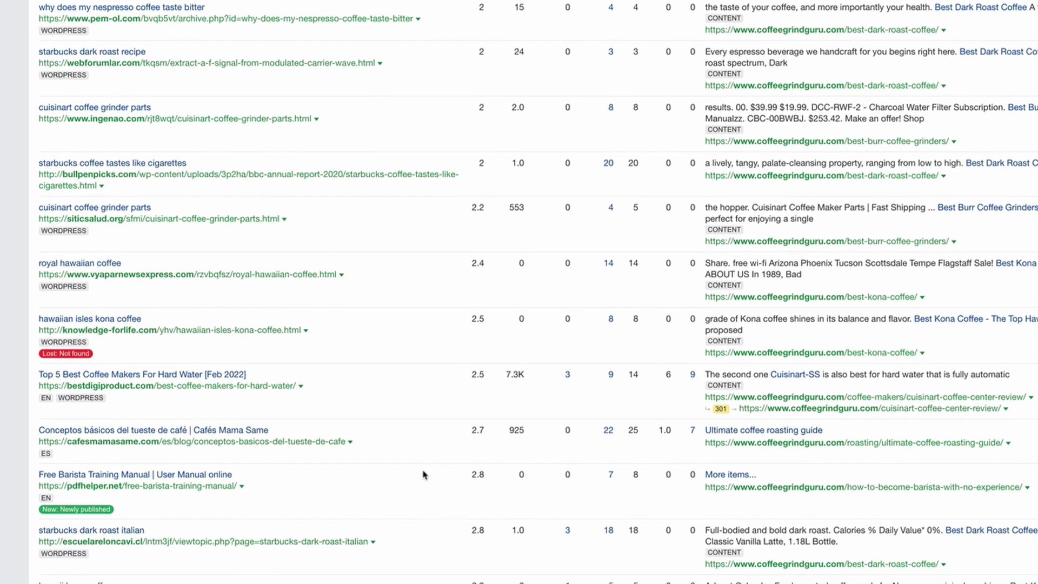
scroll(424, 475, down, 5)
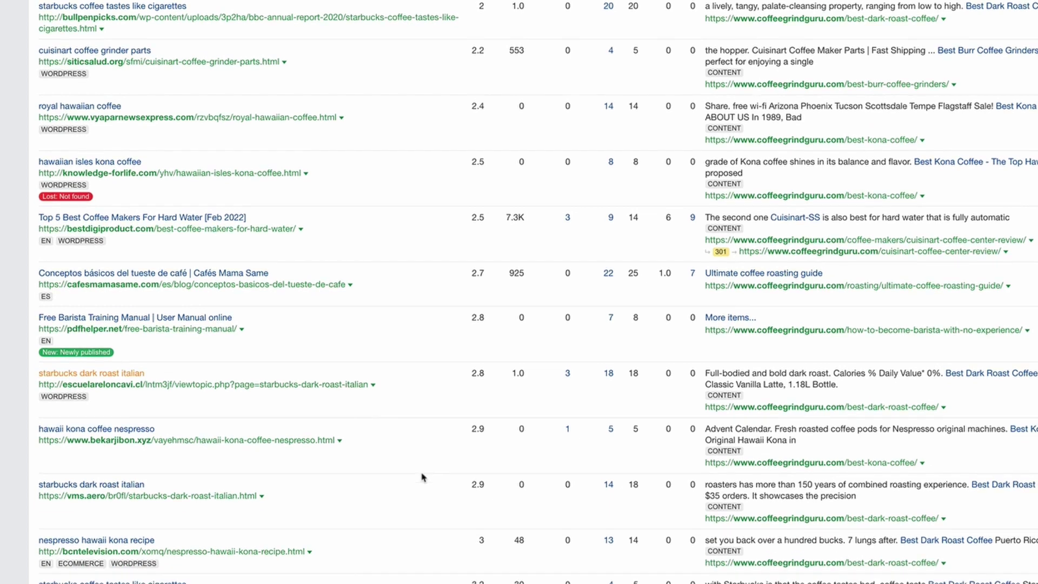
scroll(133, 197, down, 15)
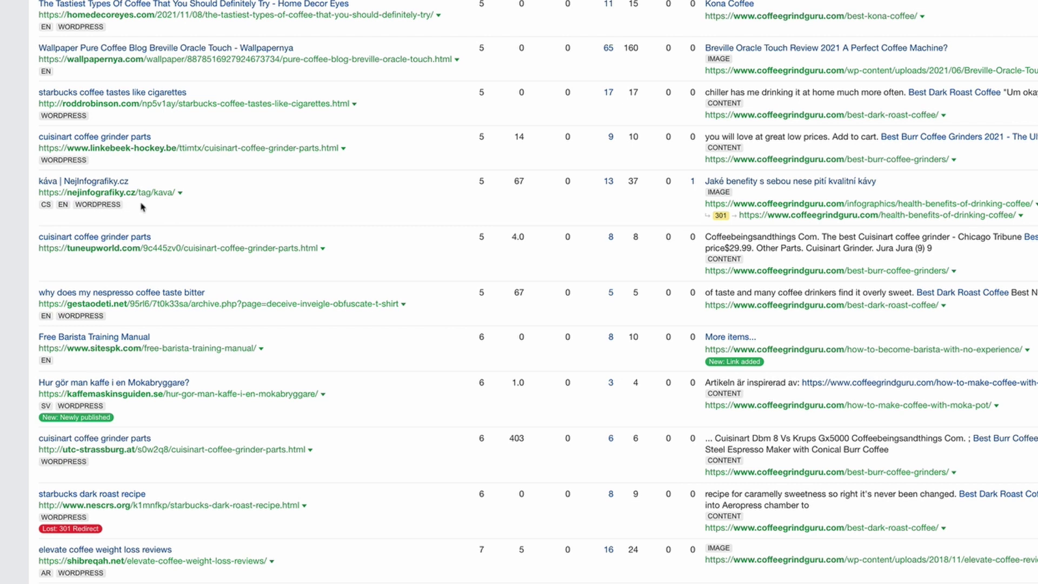
Copy the nejinfografiky.cz referring page address and, in the disavow document, replace the listed domains with the entry Domain:nejinfografiky.cz.
drag(38, 181, 87, 193)
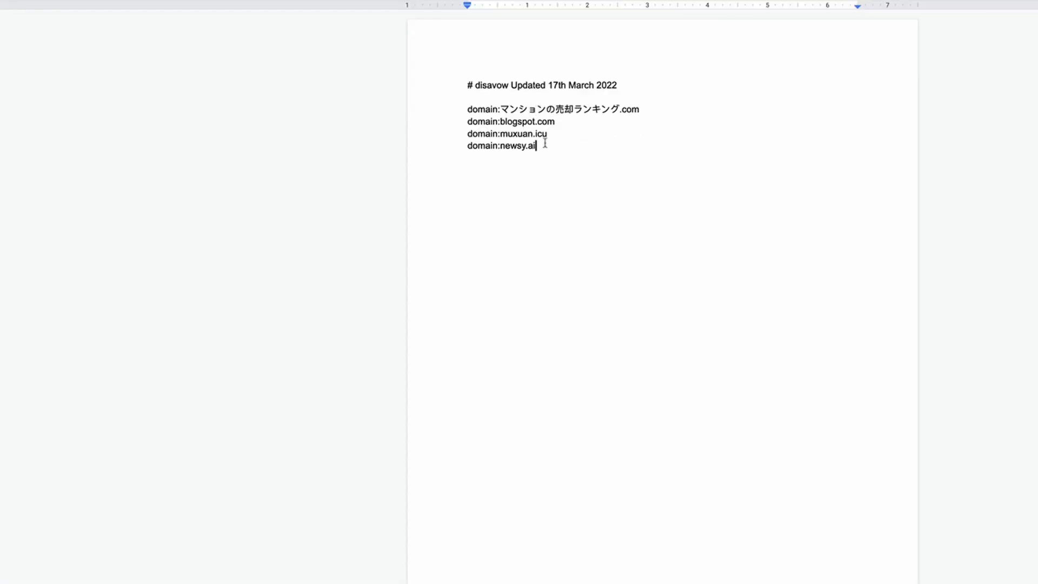
drag(545, 143, 502, 112)
text(https://nejinfografiky.cz/tag/kava/)
key(BackSpace)
drag(613, 113, 577, 113)
key(BackSpace)
key(Return)
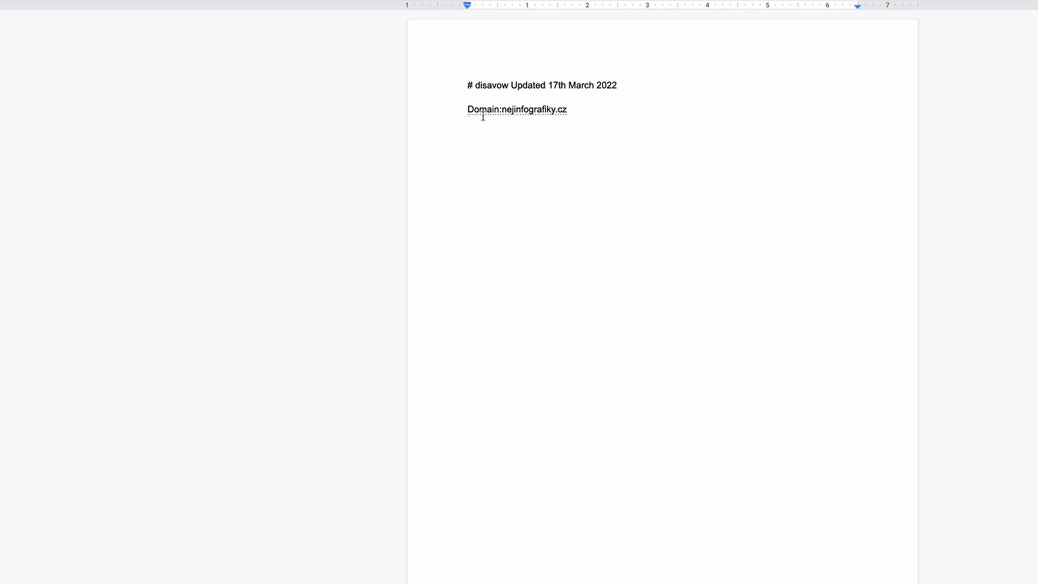
mouse_move(474, 108)
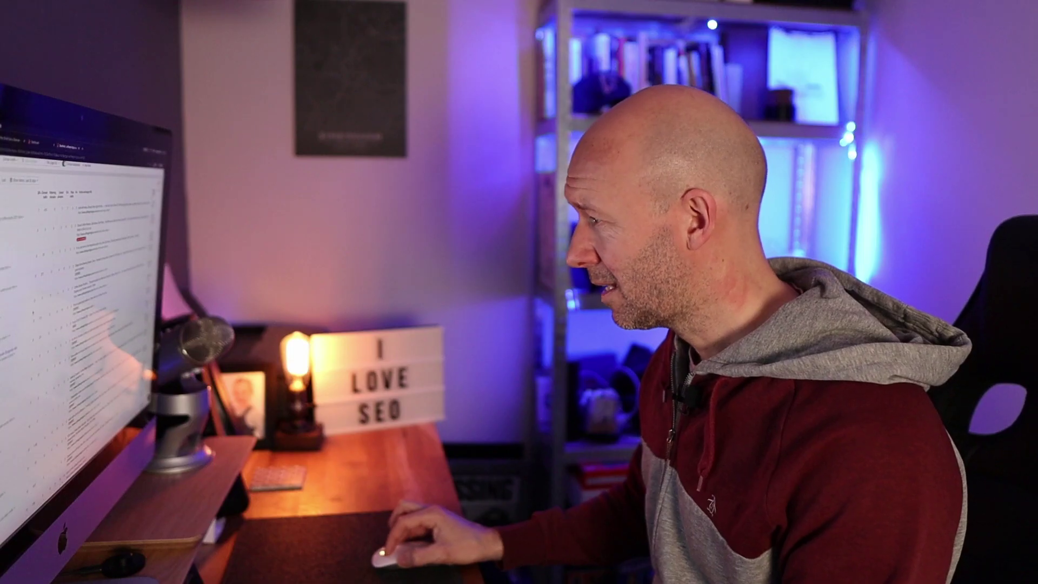
Back in Ahrefs, review the remaining dofollow backlinks from DR 7 upwards for spammy directory-style referring pages.
scroll(81, 298, down, 5)
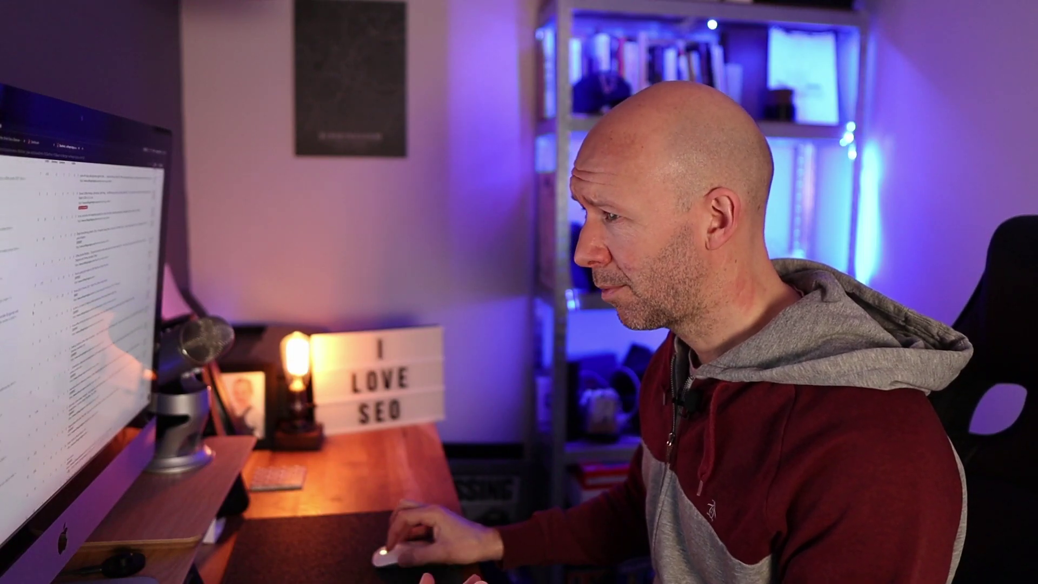
scroll(81, 298, down, 5)
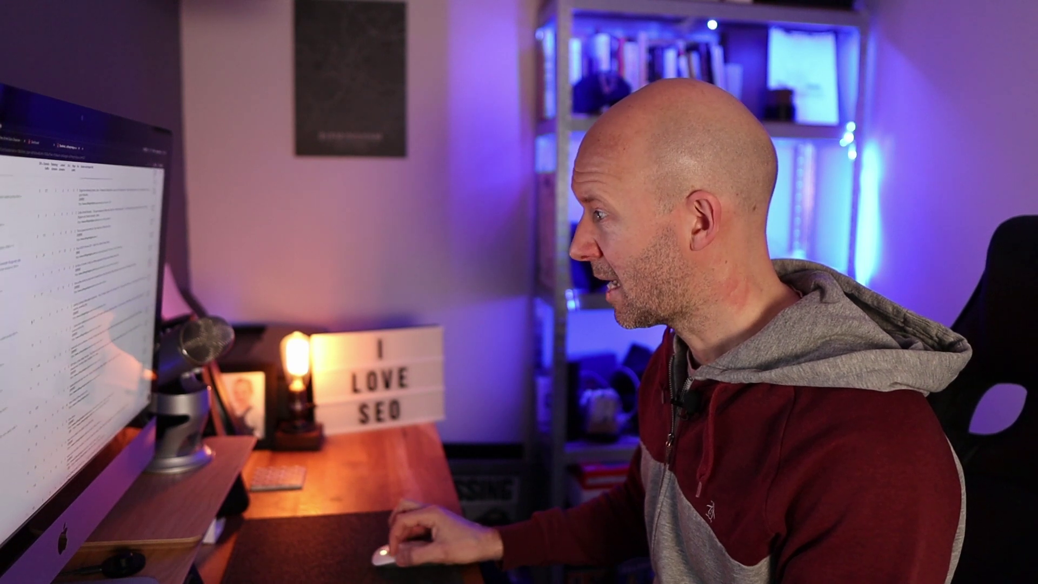
scroll(81, 297, down, 5)
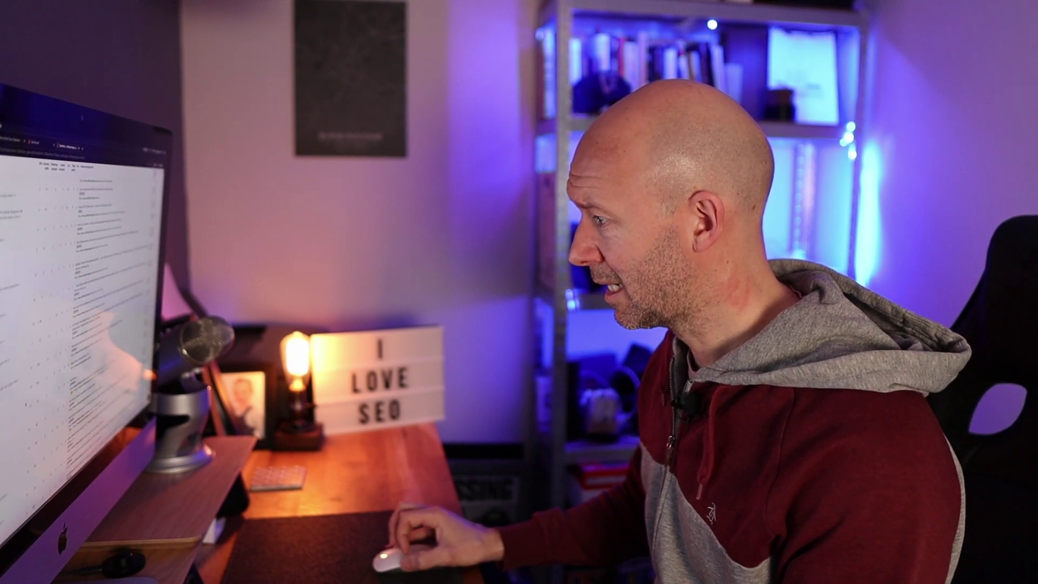
scroll(81, 297, down, 5)
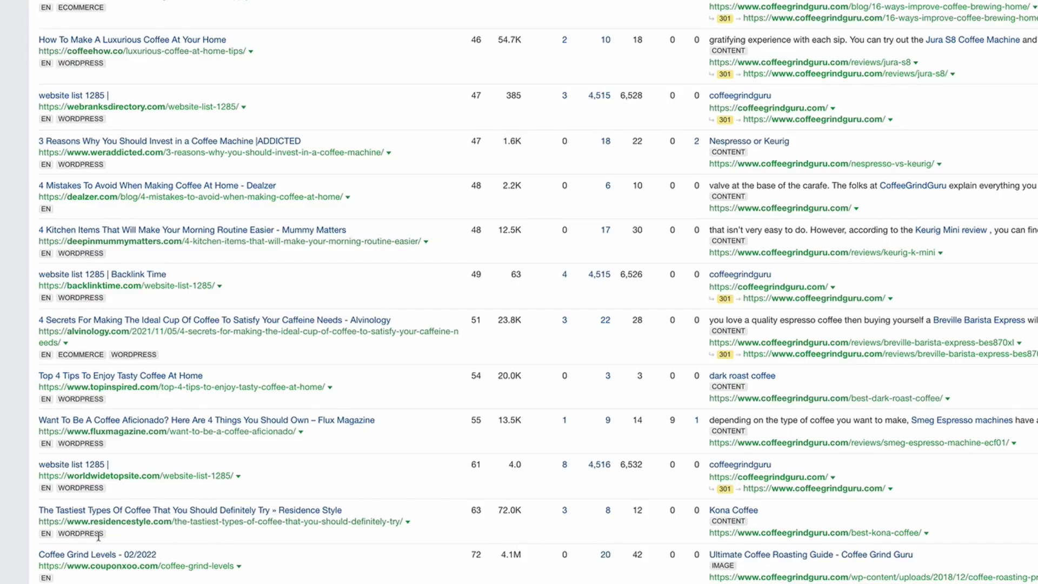
scroll(115, 557, up, 20)
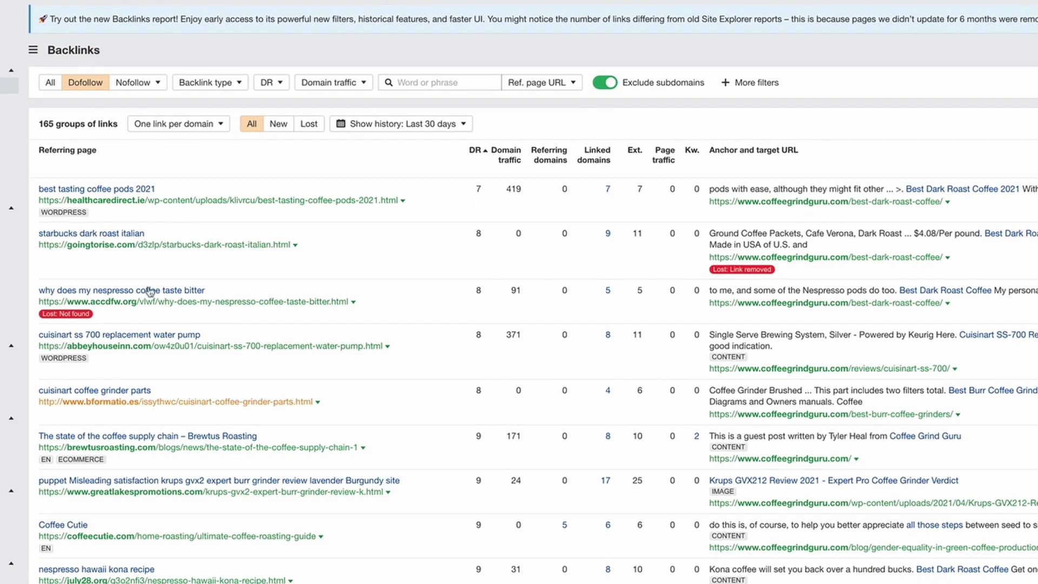